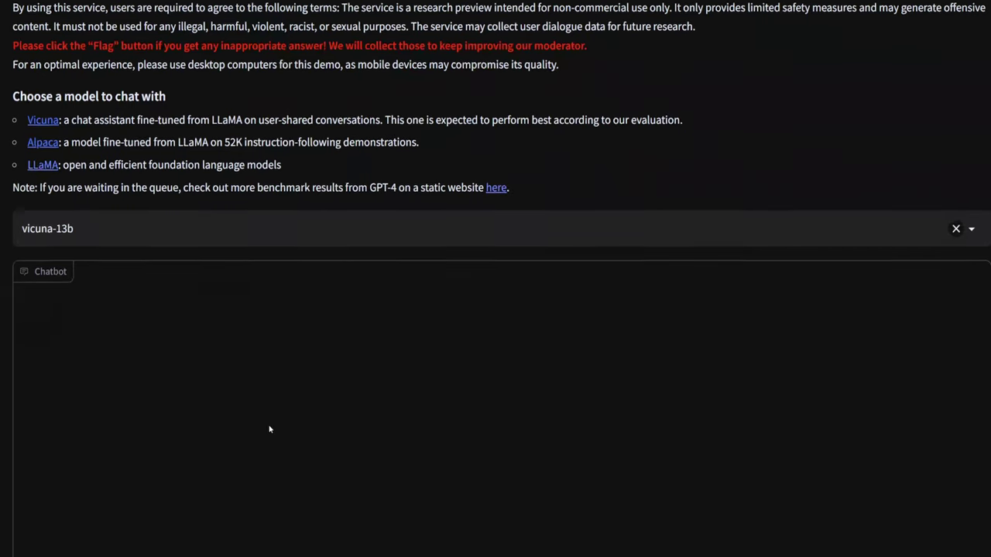
Look over the demo page's blog link, terms of use, list of available models and chat area.
click(294, 398)
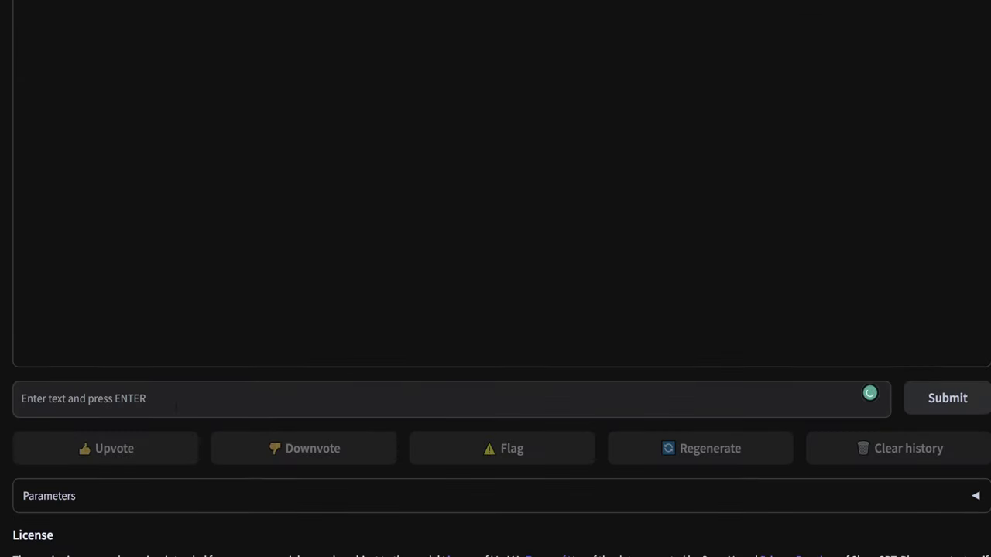
scroll(312, 276, up, 5)
scroll(311, 276, up, 2)
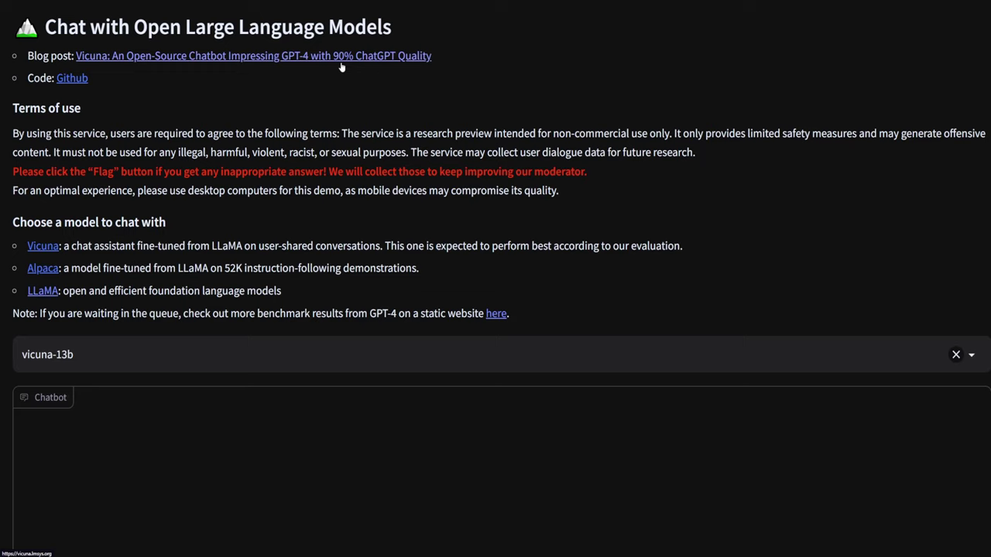
scroll(329, 105, down, 3)
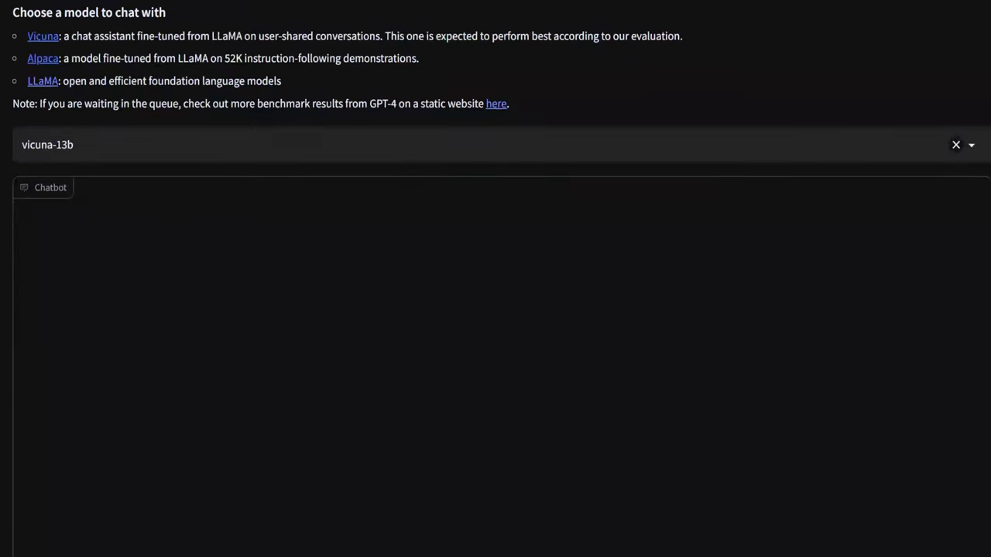
scroll(330, 115, down, 5)
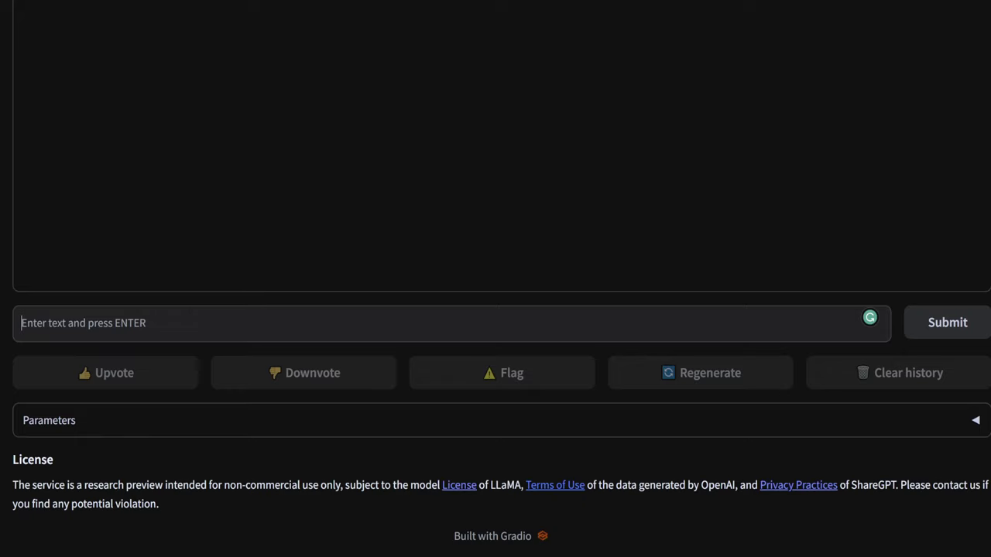
scroll(46, 290, up, 10)
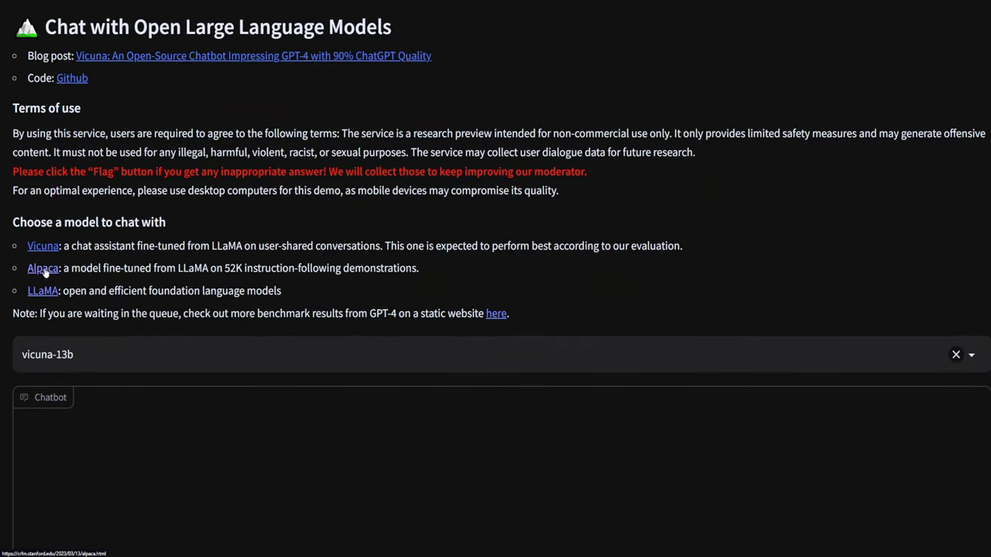
Submit the prompt "Write a Discord bot in python with slash commands" to the vicuna-13b model.
scroll(104, 288, down, 10)
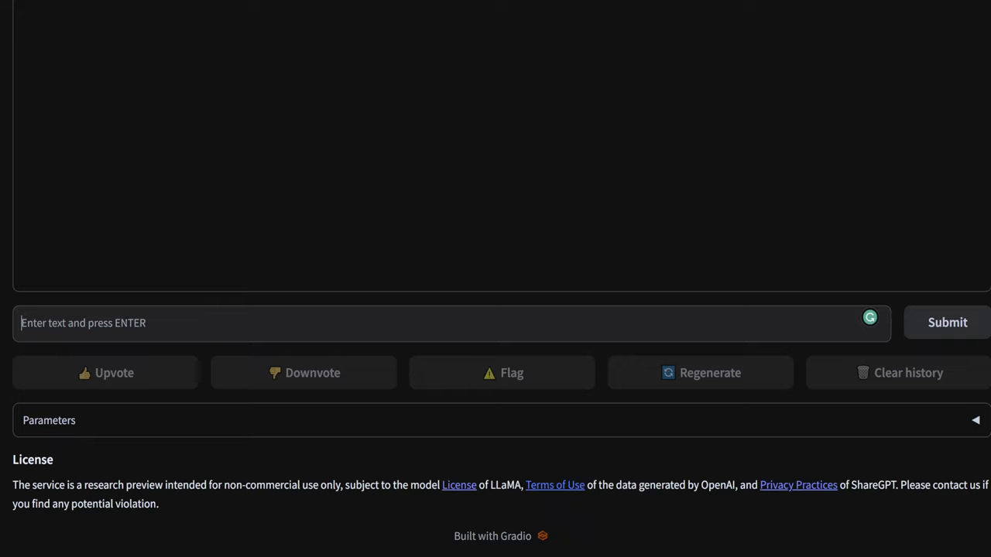
text(Write a )
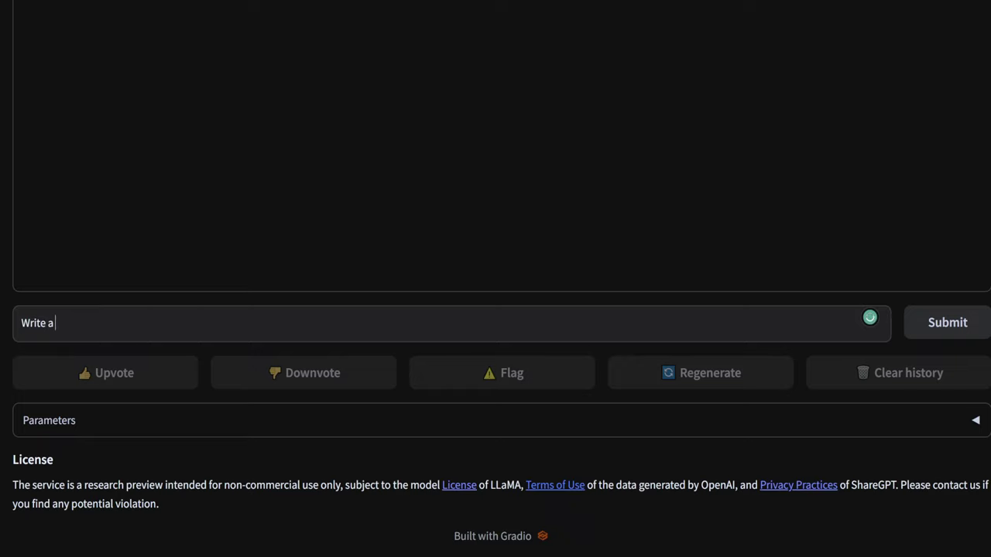
text(Discord bot in python with )
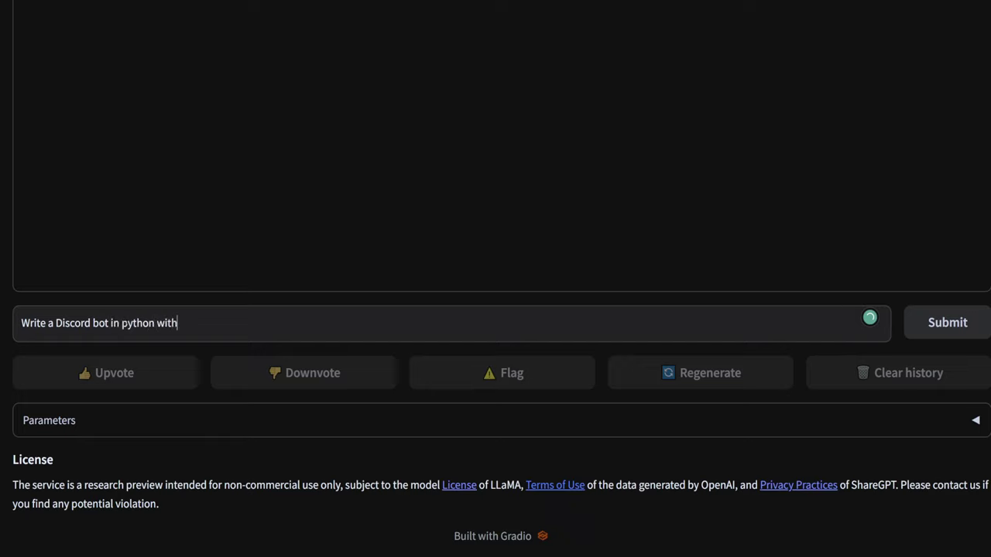
text(slash commands)
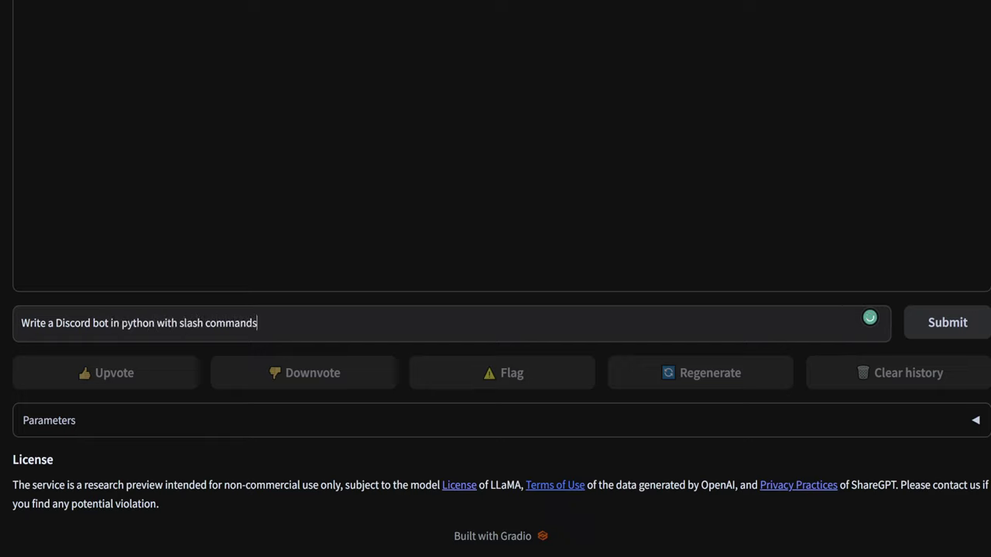
key(Return)
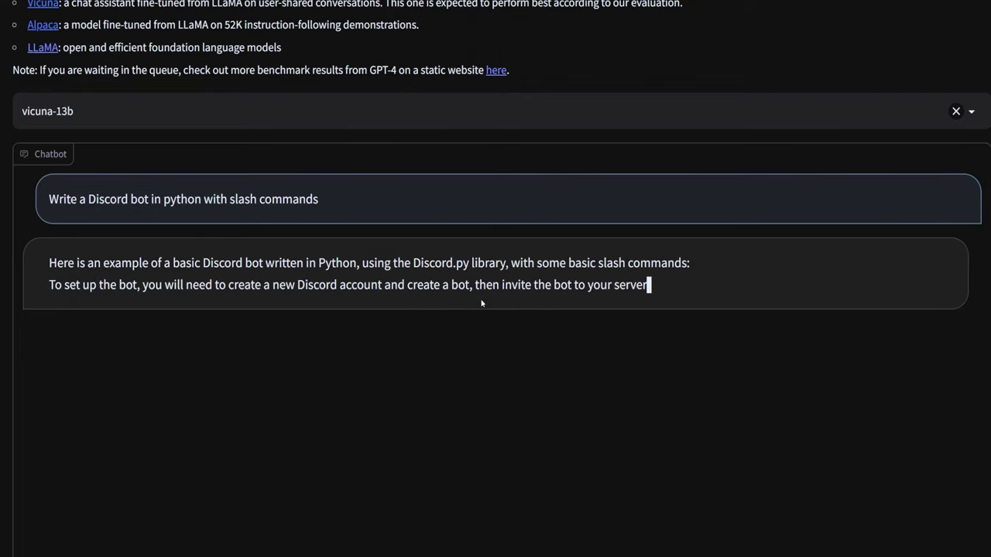
Follow the chatbot's answer to the Discord bot prompt while it is being generated.
scroll(480, 303, down, 1)
scroll(481, 304, down, 3)
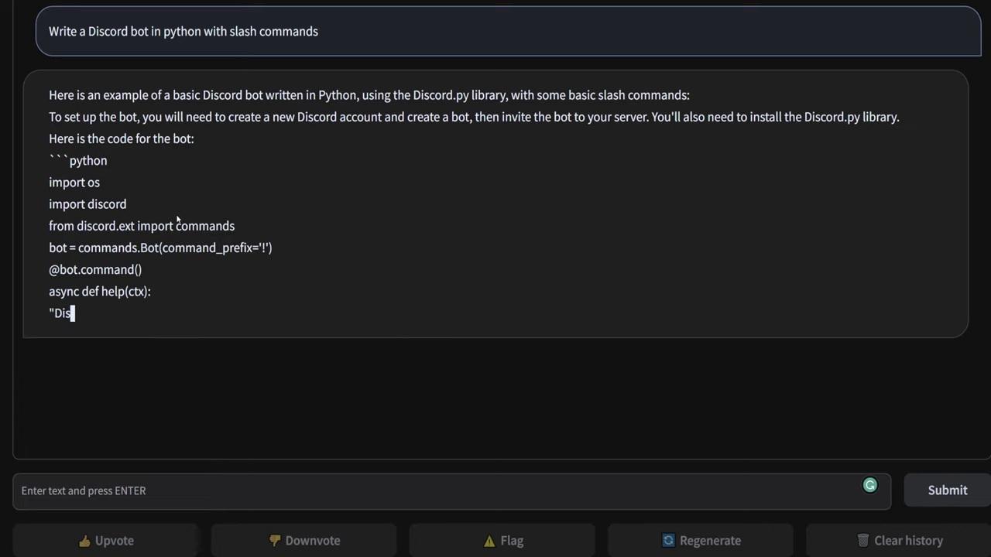
scroll(177, 219, up, 5)
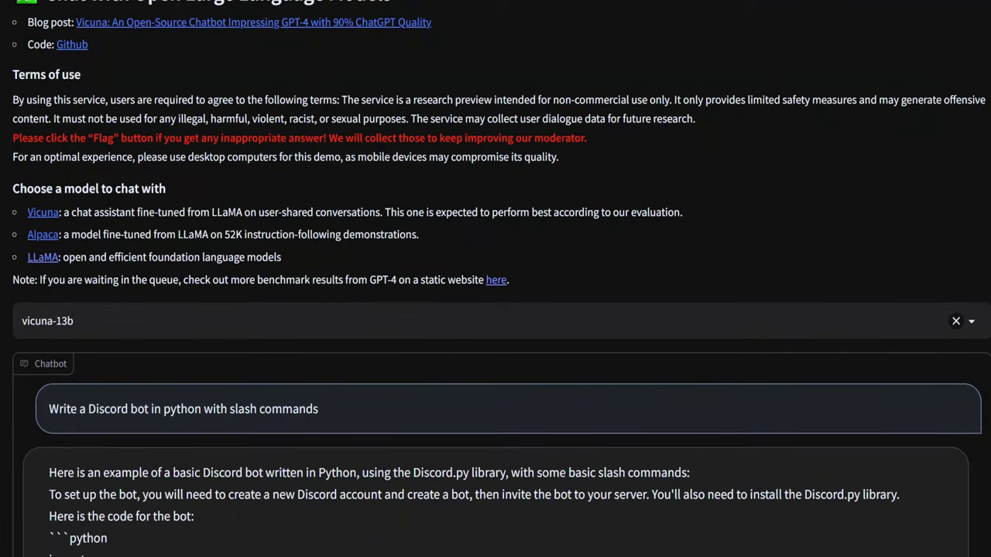
scroll(496, 278, down, 3)
scroll(495, 279, up, 2)
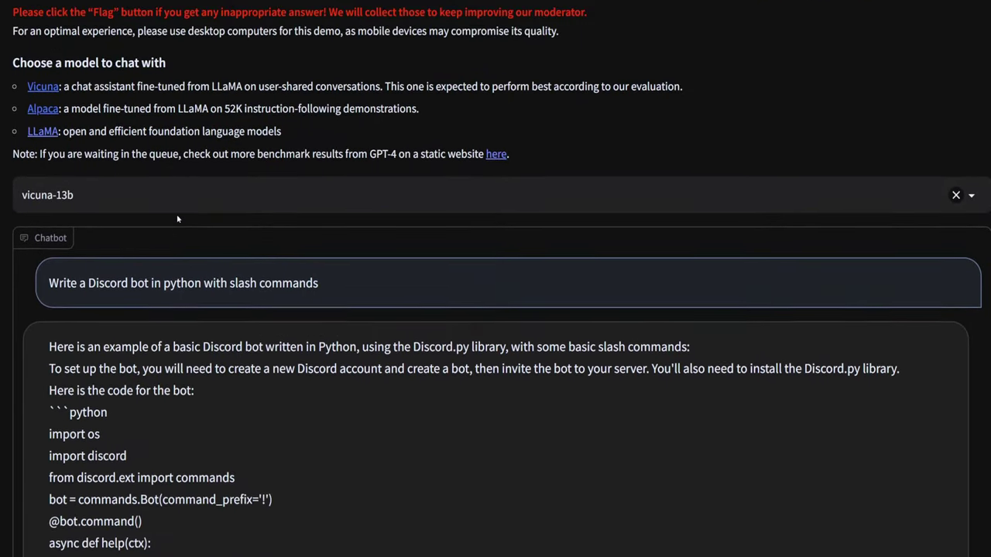
scroll(495, 278, down, 4)
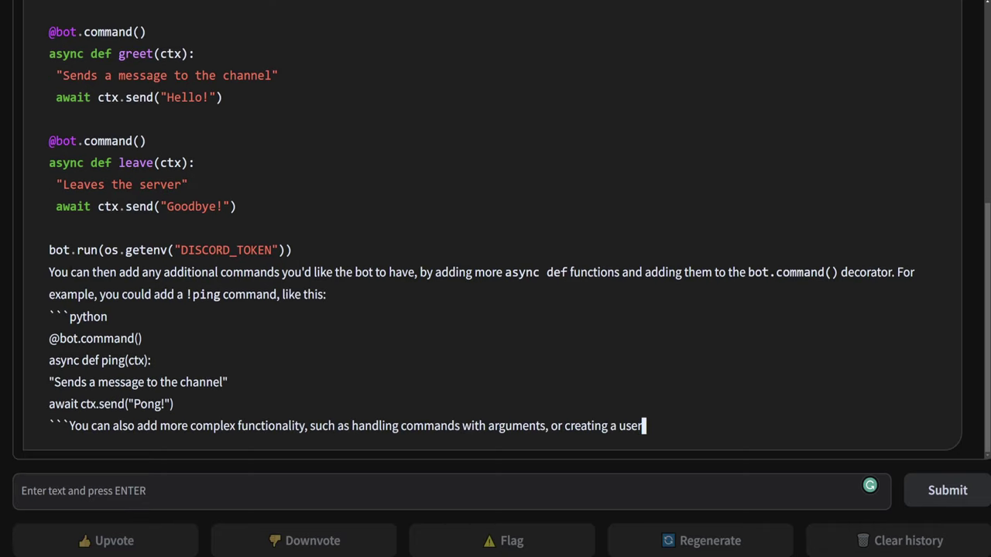
Examine the generated Discord bot code from the imports through the help, greet and leave commands to the ping example.
scroll(31, 222, up, 10)
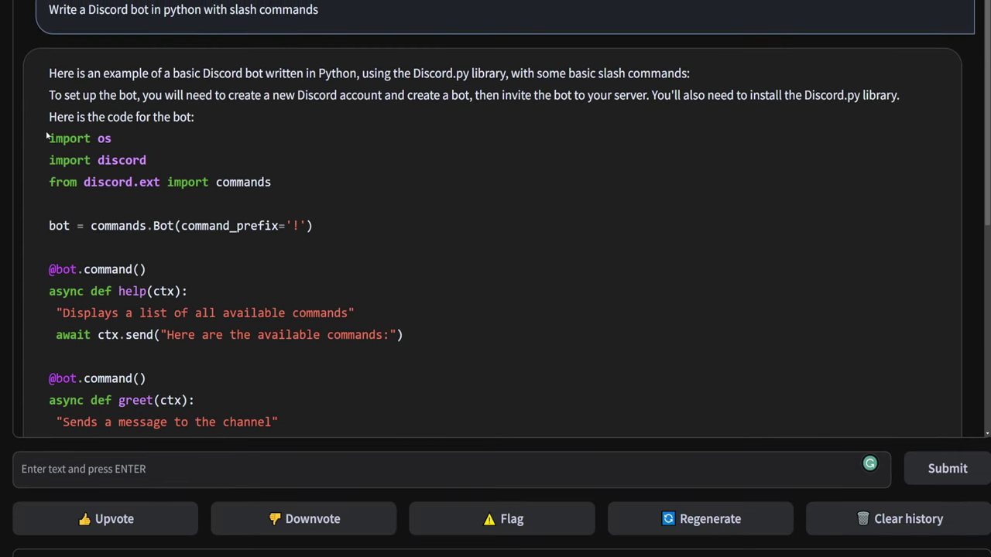
drag(48, 136, 448, 339)
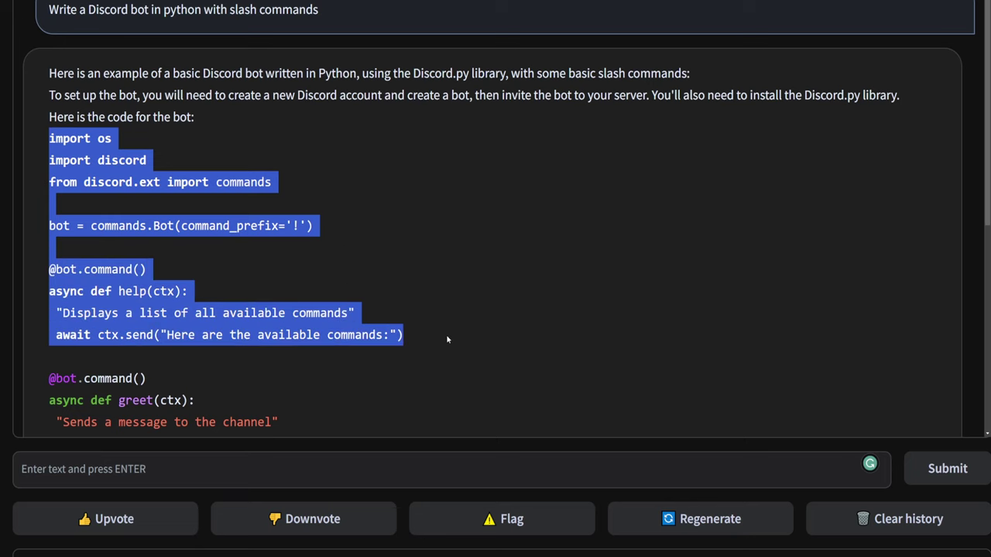
scroll(446, 335, down, 2)
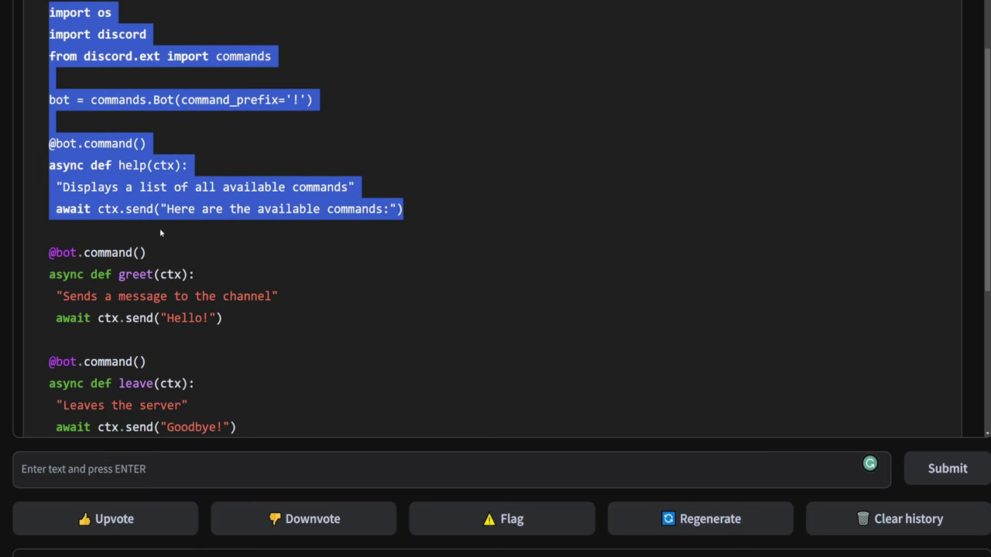
scroll(160, 232, down, 2)
scroll(162, 234, down, 2)
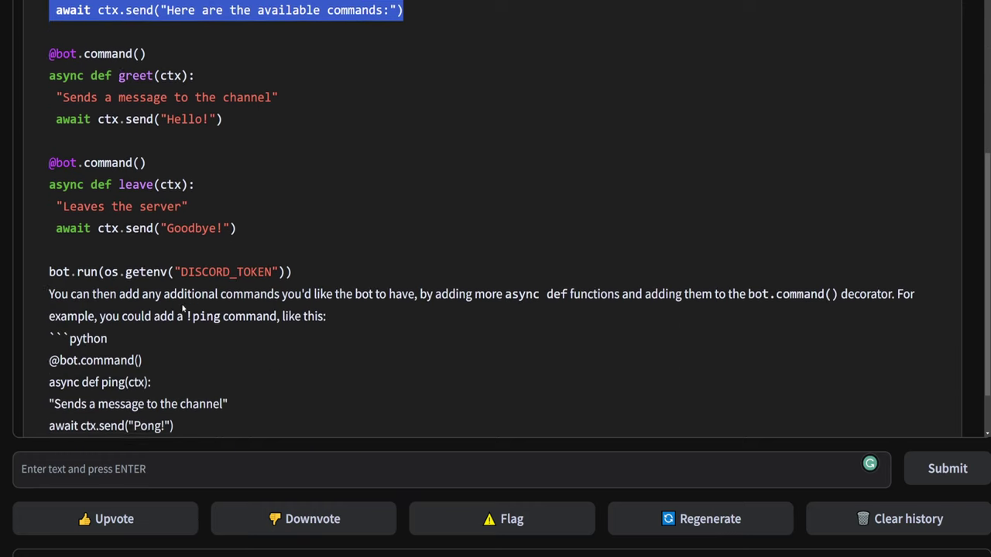
scroll(495, 219, up, 4)
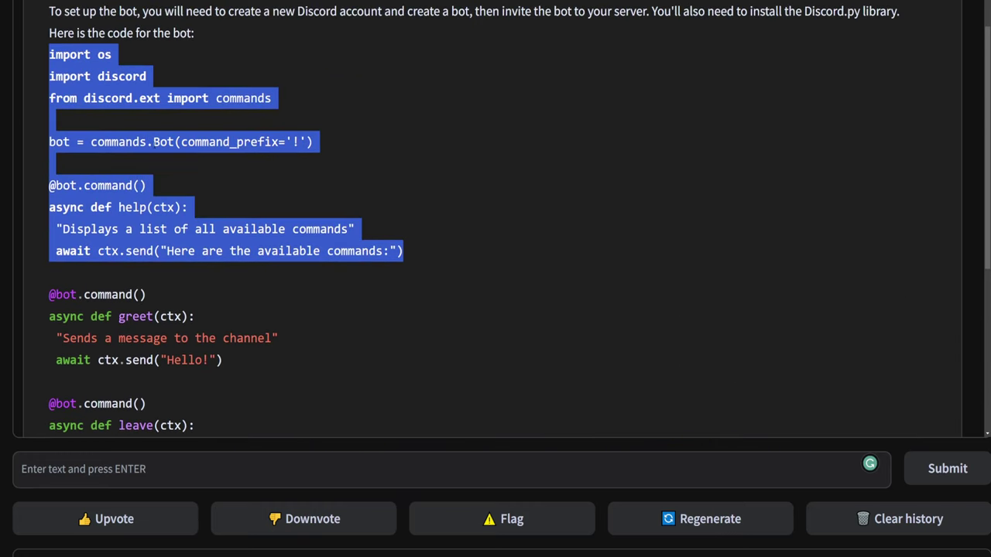
click(140, 242)
scroll(129, 228, down, 2)
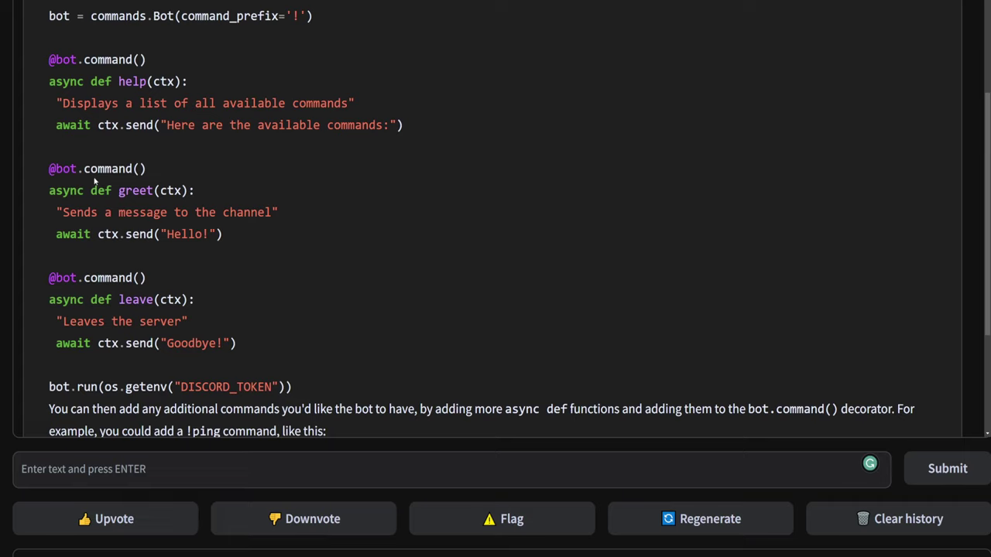
scroll(111, 157, up, 3)
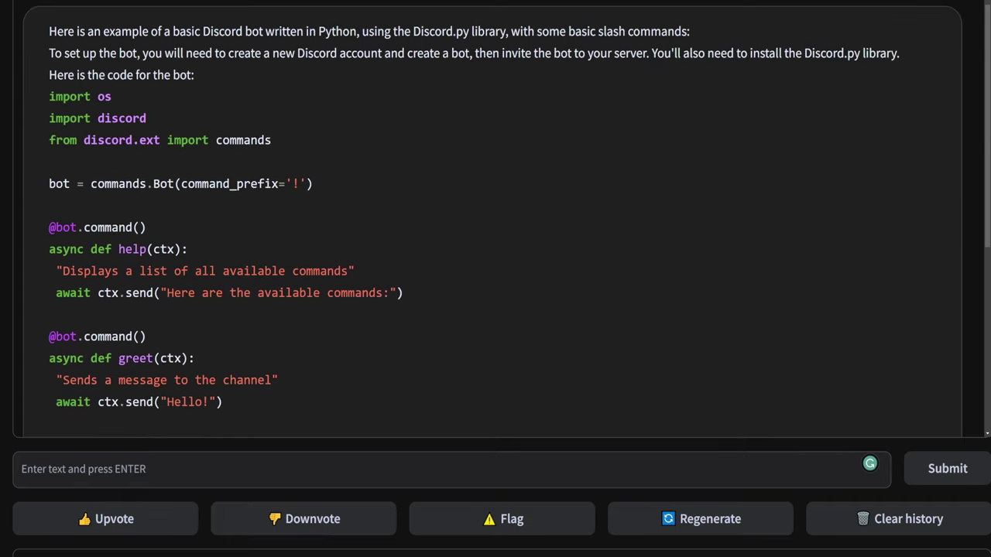
scroll(110, 117, down, 5)
scroll(400, 96, up, 4)
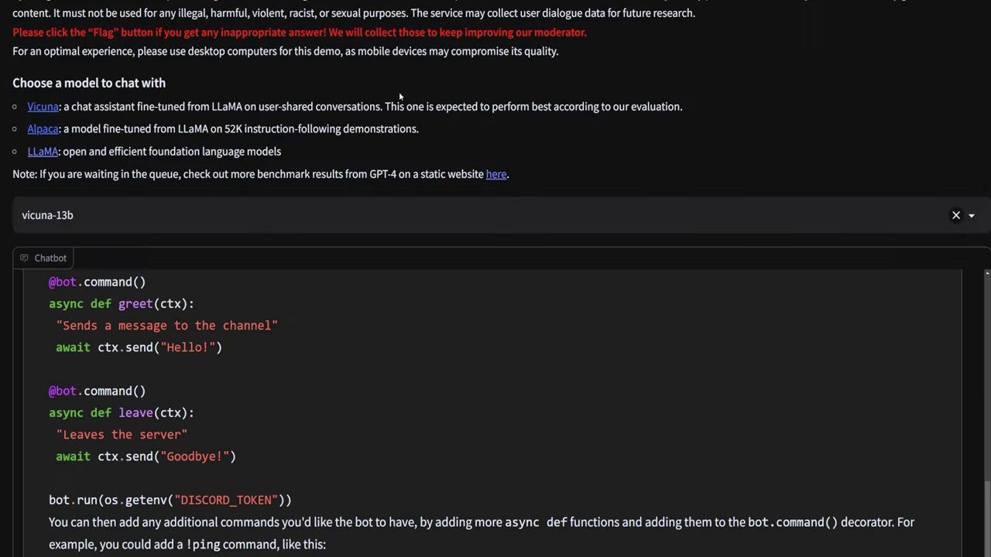
Open the Vicuna blog post and review its introduction and the relative response quality chart.
scroll(395, 101, up, 2)
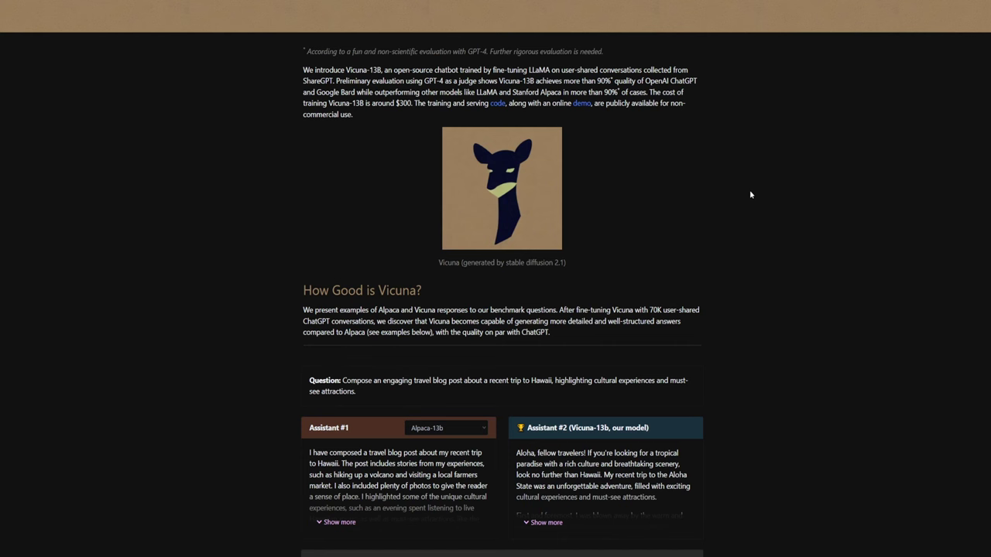
scroll(750, 195, down, 10)
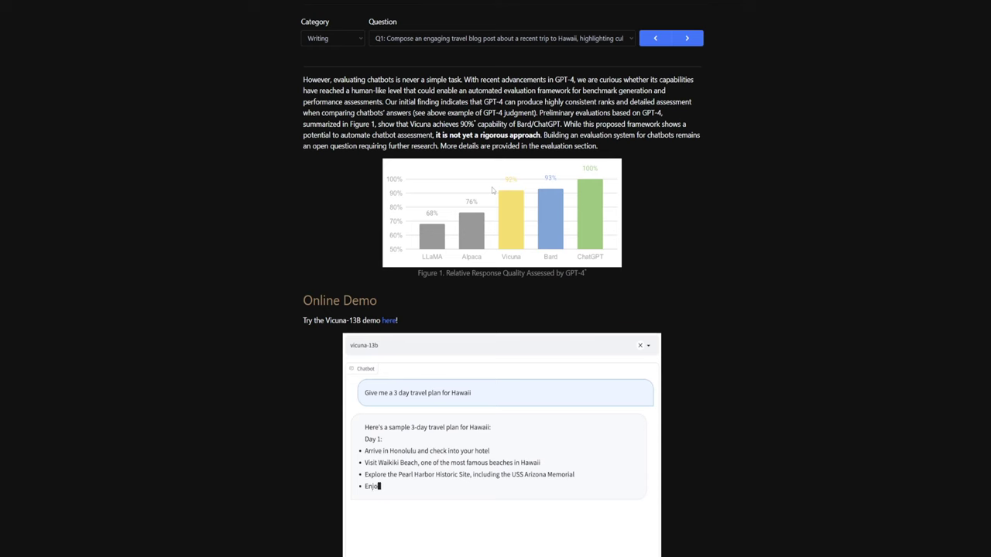
scroll(725, 197, up, 1)
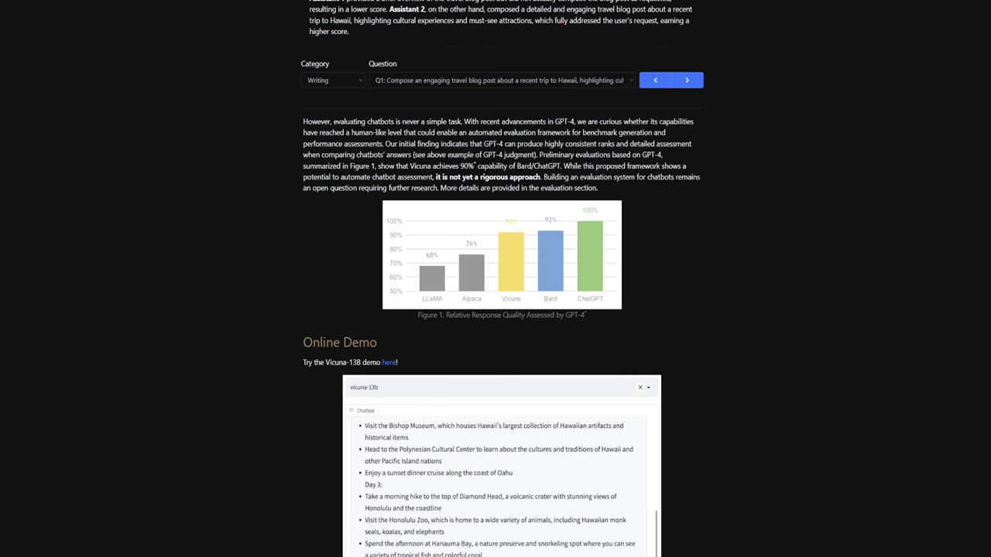
scroll(594, 174, up, 10)
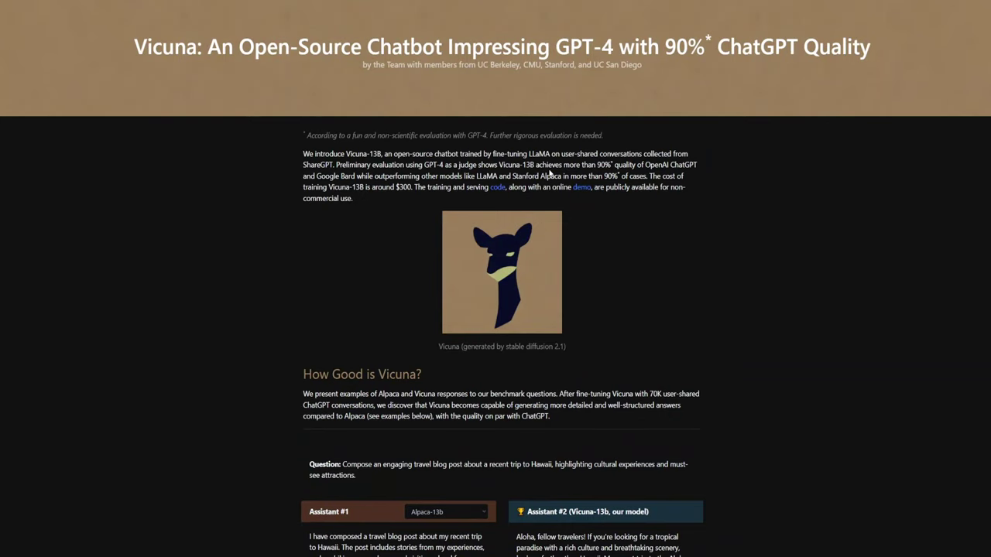
scroll(549, 174, down, 10)
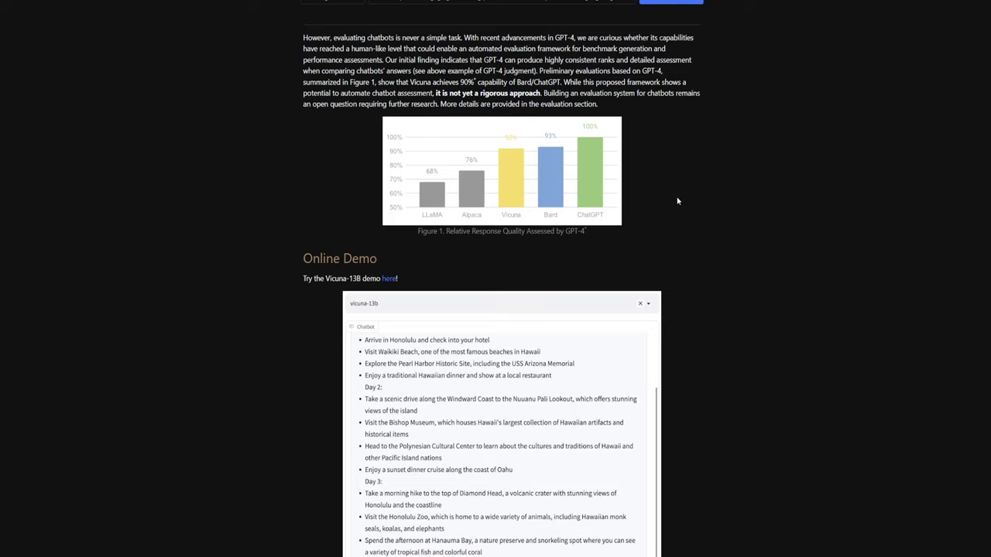
Read the blog post's workflow overview, its comparison table of notable models and the training section.
scroll(678, 201, down, 2)
scroll(719, 206, down, 5)
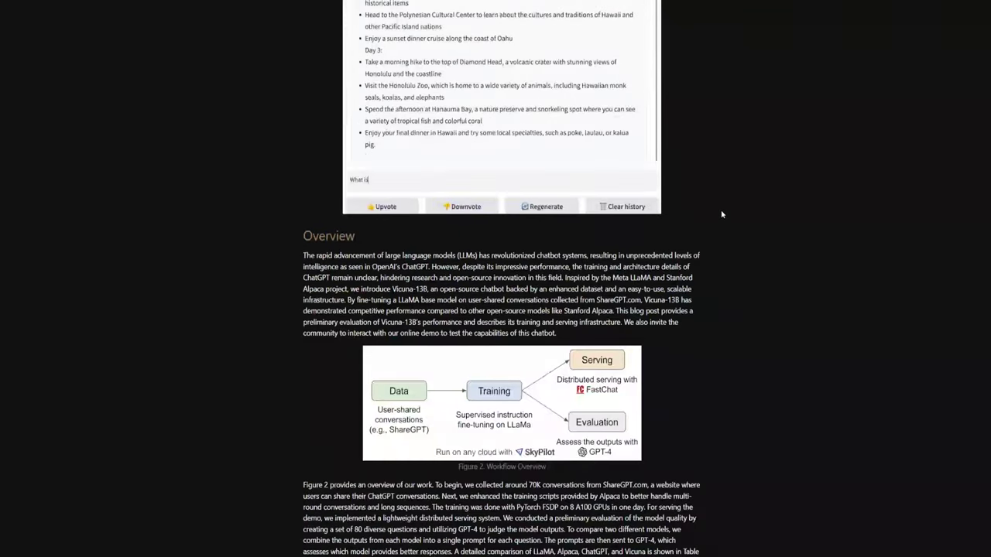
scroll(721, 214, down, 5)
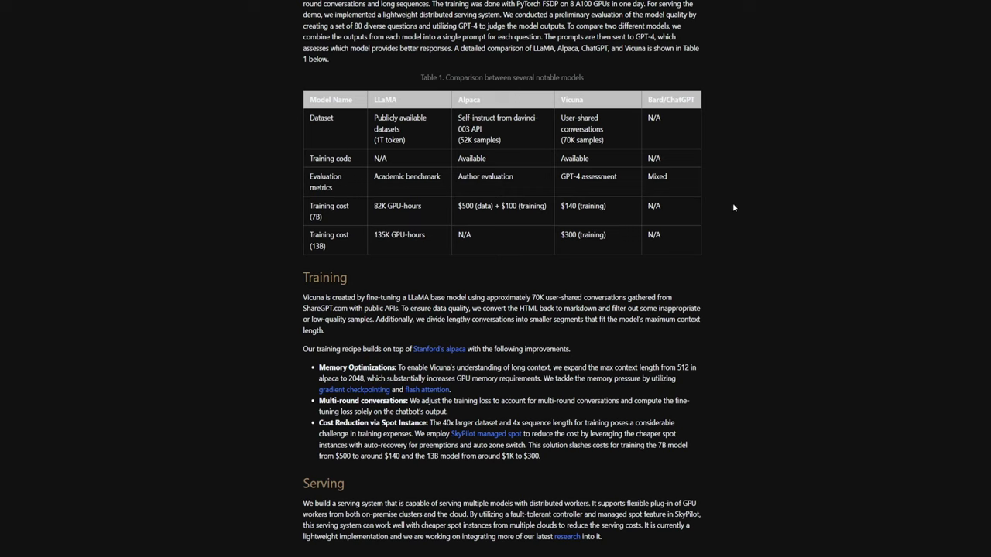
scroll(732, 210, down, 4)
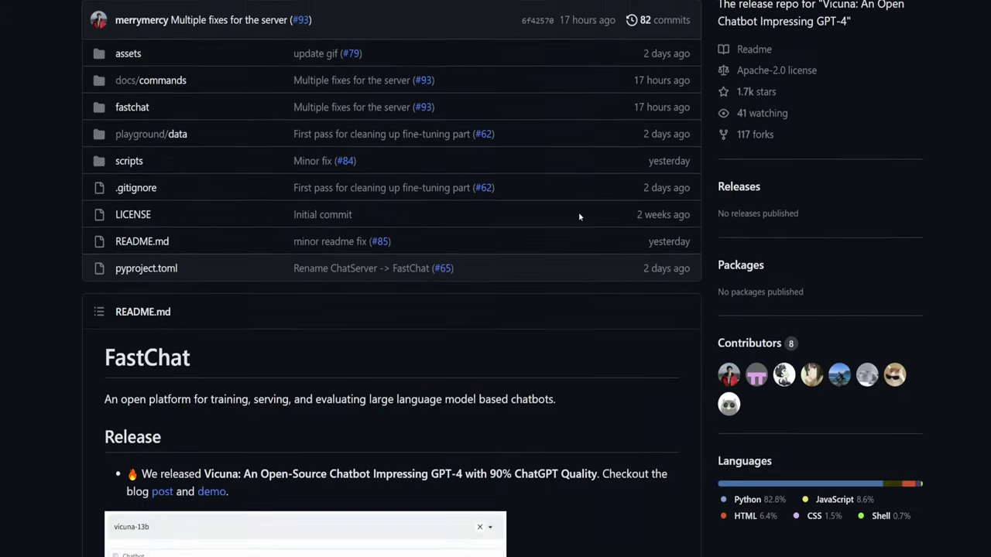
Return from the FastChat repository to the blog post's response quality chart and switch to the Vicuna Evaluation Examples page.
scroll(579, 214, up, 2)
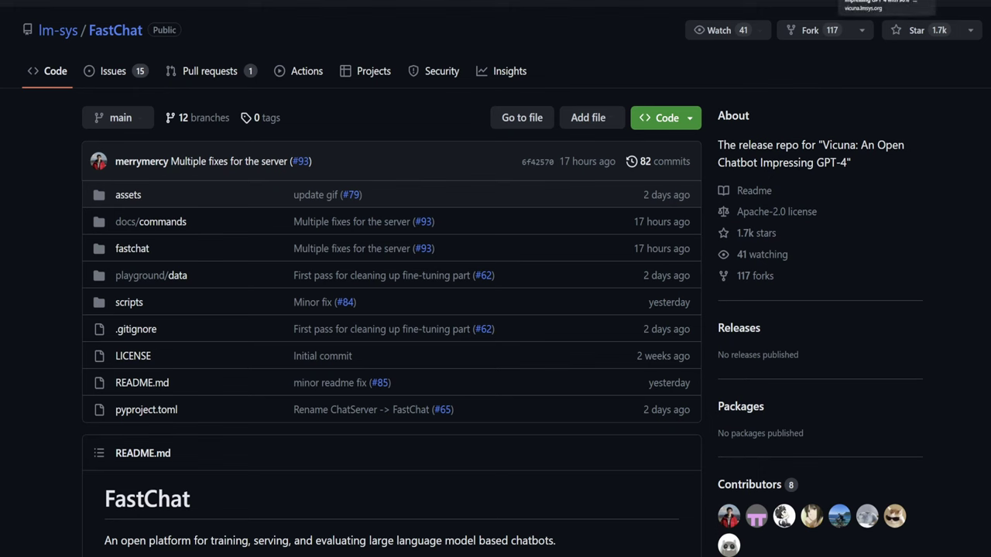
click(887, 1)
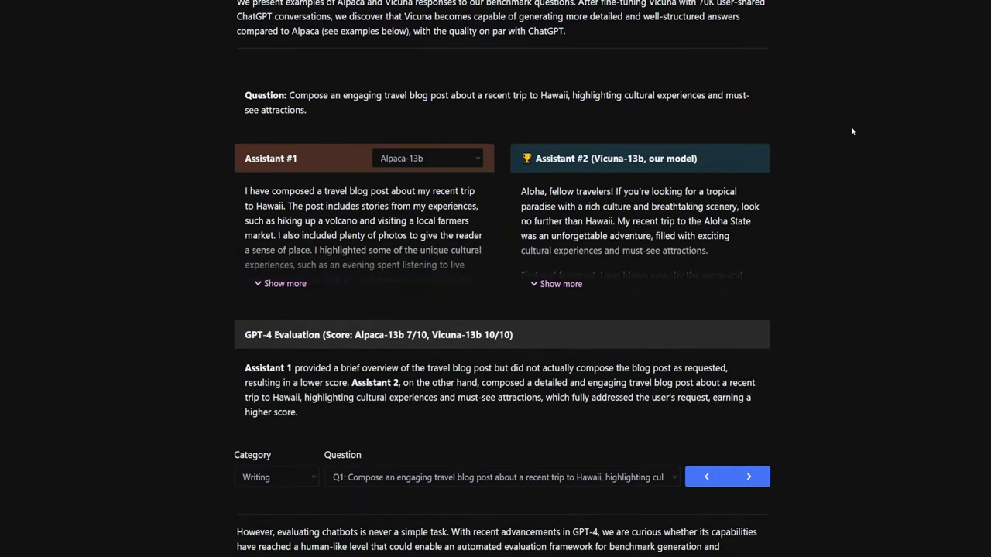
scroll(854, 104, down, 3)
scroll(859, 100, down, 3)
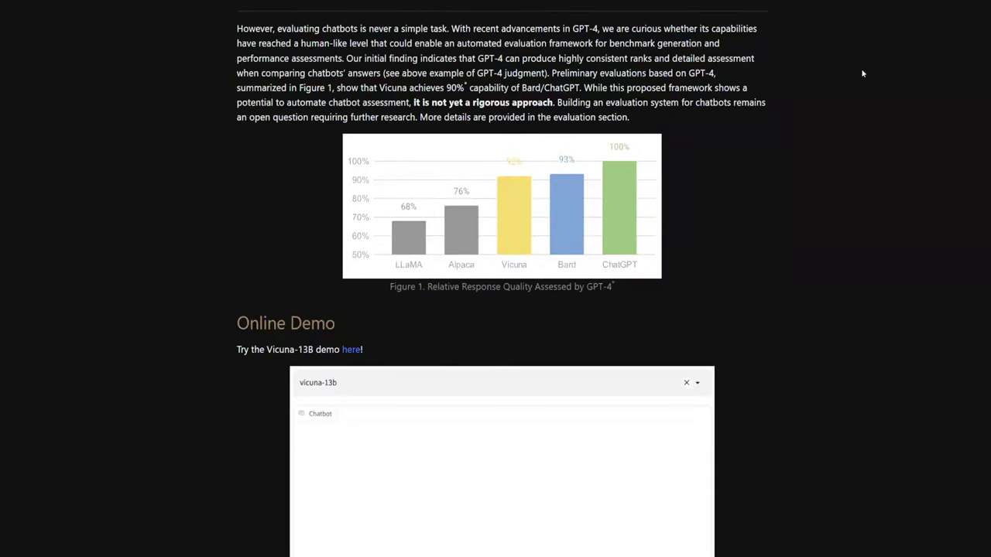
click(903, 3)
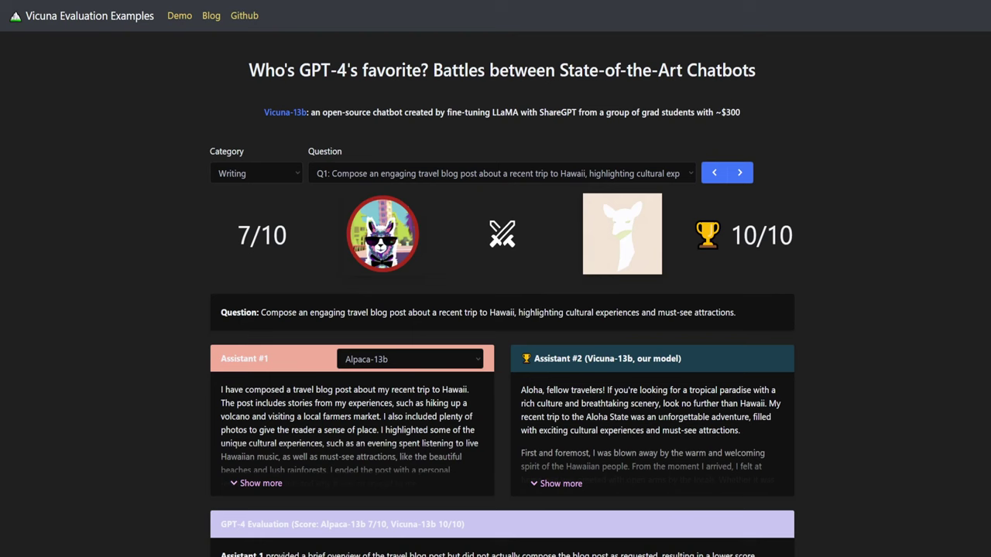